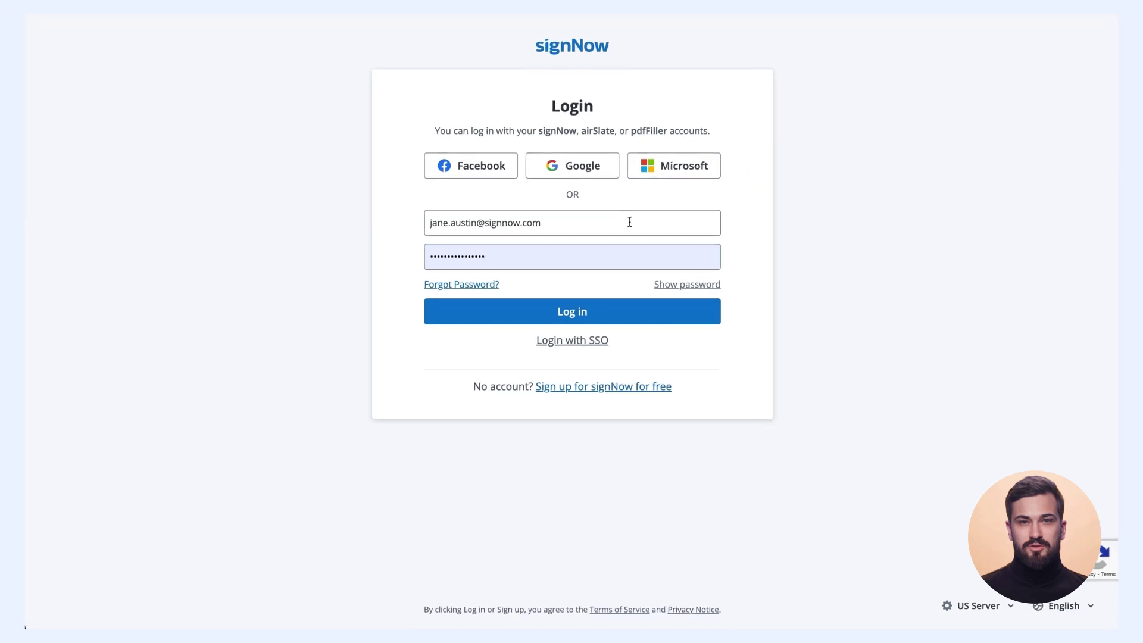
Step: Submit the signNow login credentials to reach the All Documents list
{"action": "left_click", "coordinate": [612, 310]}
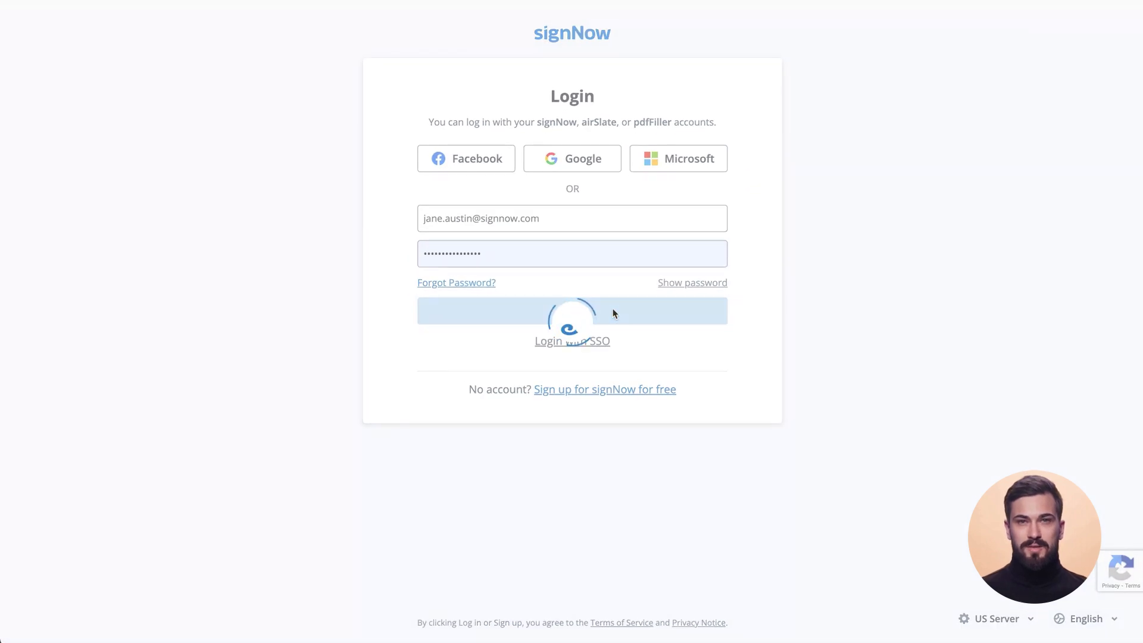
Step: Open the Vacation Request Form and start signing its Manager Signature field
{"action": "left_click", "coordinate": [609, 147]}
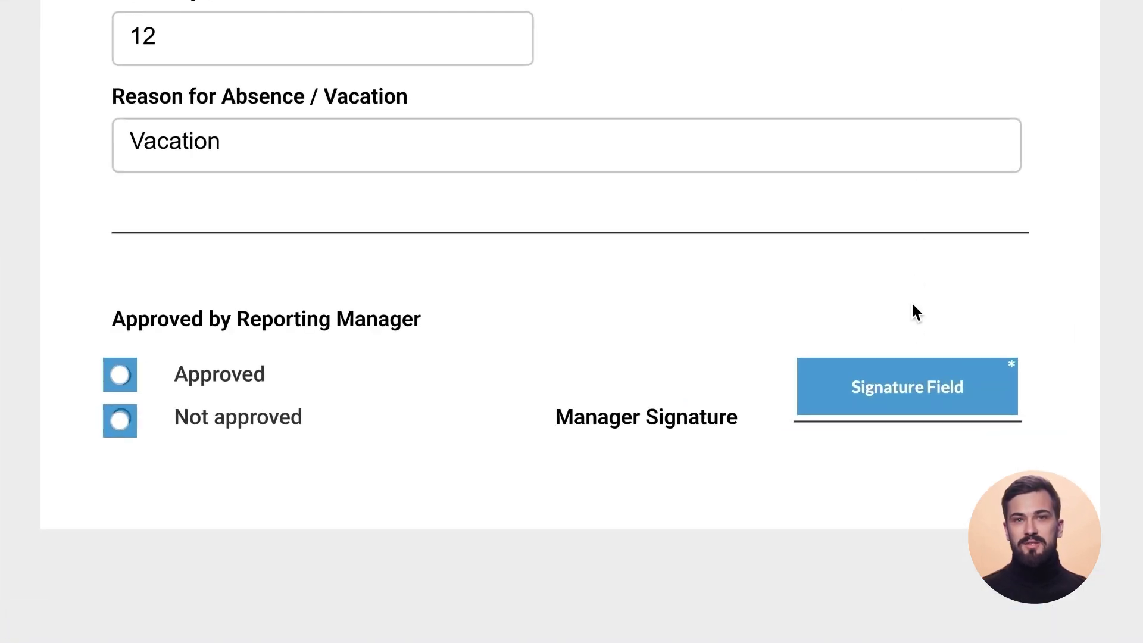
{"action": "left_click", "coordinate": [906, 388]}
{"action": "type", "text": "Jane Austin"}
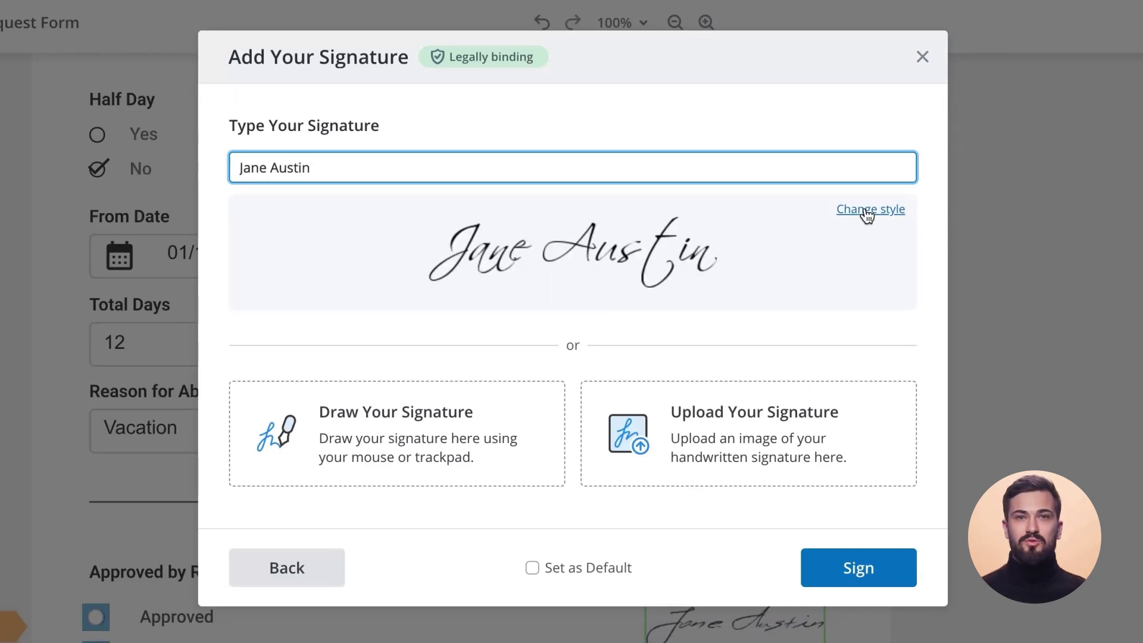
Step: Compare loose and print-like styles for the typed Jane Austin signature, then return to the preview
{"action": "left_click", "coordinate": [867, 210]}
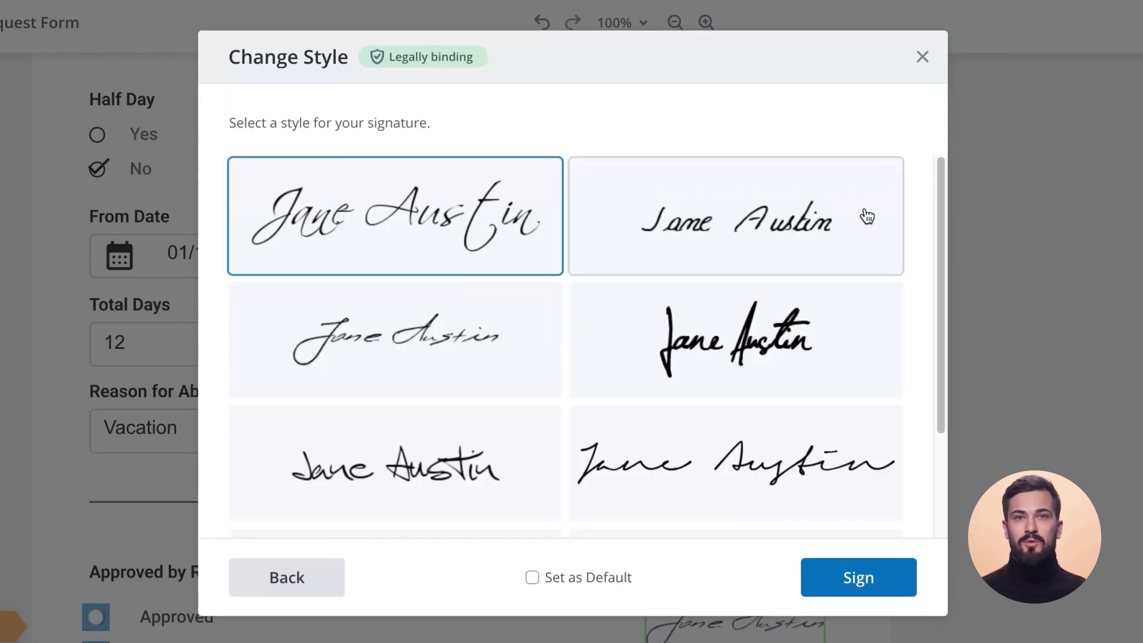
{"action": "left_click", "coordinate": [637, 443]}
{"action": "scroll", "coordinate": [636, 443], "scroll_direction": "down", "scroll_amount": 2}
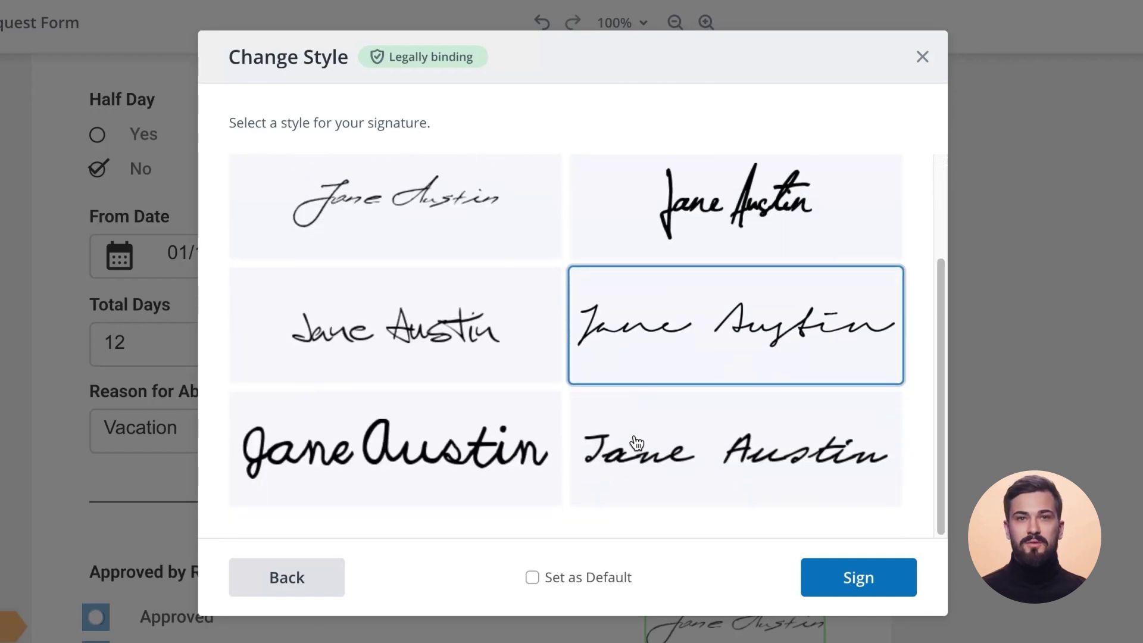
{"action": "left_click", "coordinate": [572, 454]}
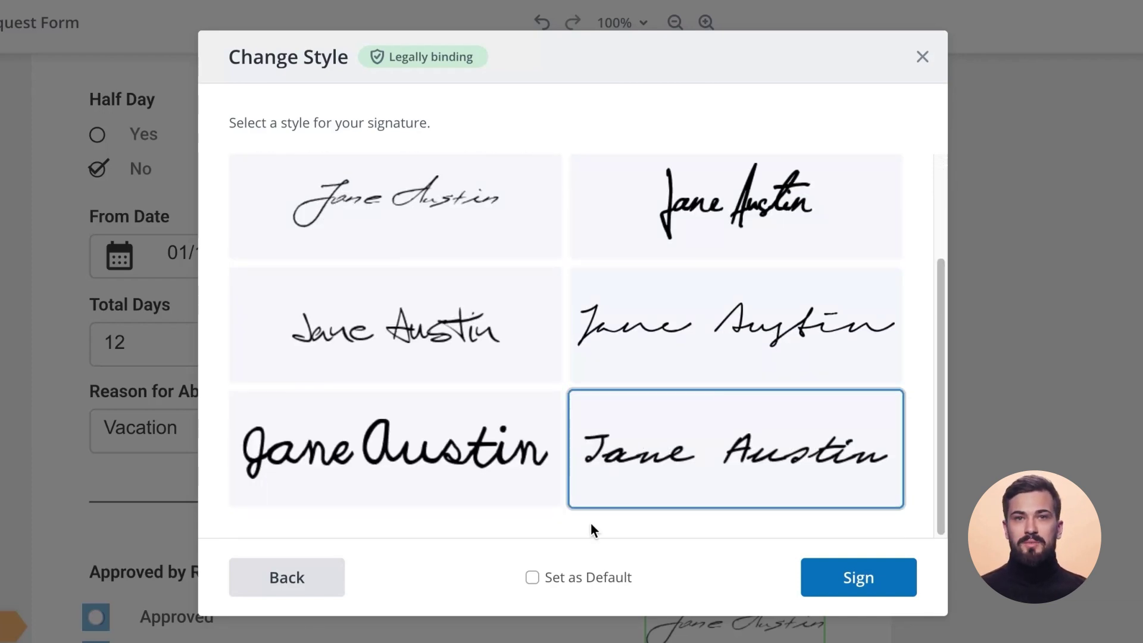
{"action": "left_click", "coordinate": [818, 578]}
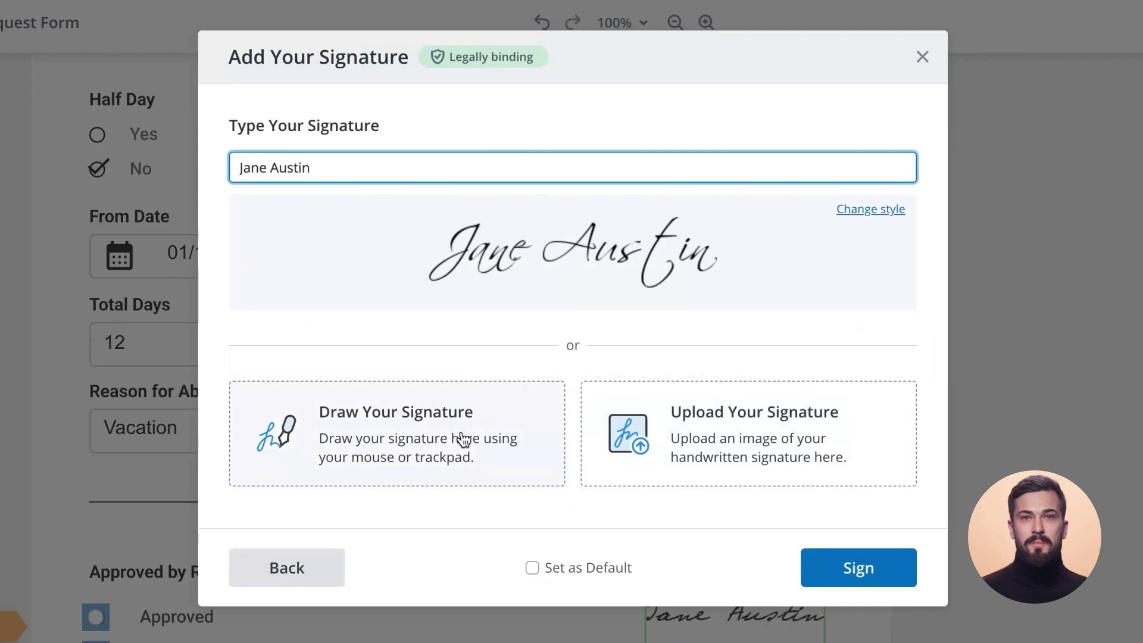
{"action": "left_click", "coordinate": [498, 439]}
Step: Discard the freehand stroke, apply the typed Jane Austin signature, and mark the request Approved
{"action": "mouse_move", "coordinate": [518, 255]}
{"action": "left_mouse_down"}
{"action": "mouse_move", "coordinate": [630, 240]}
{"action": "mouse_move", "coordinate": [462, 345]}
{"action": "mouse_move", "coordinate": [797, 251]}
{"action": "left_mouse_up"}
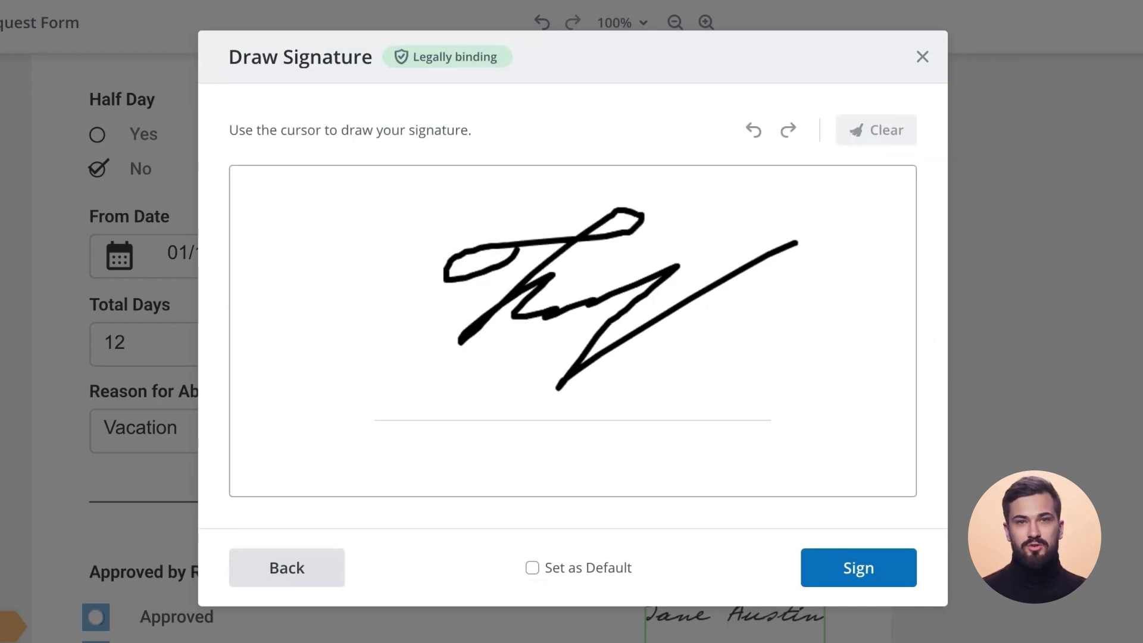
{"action": "left_click", "coordinate": [287, 568]}
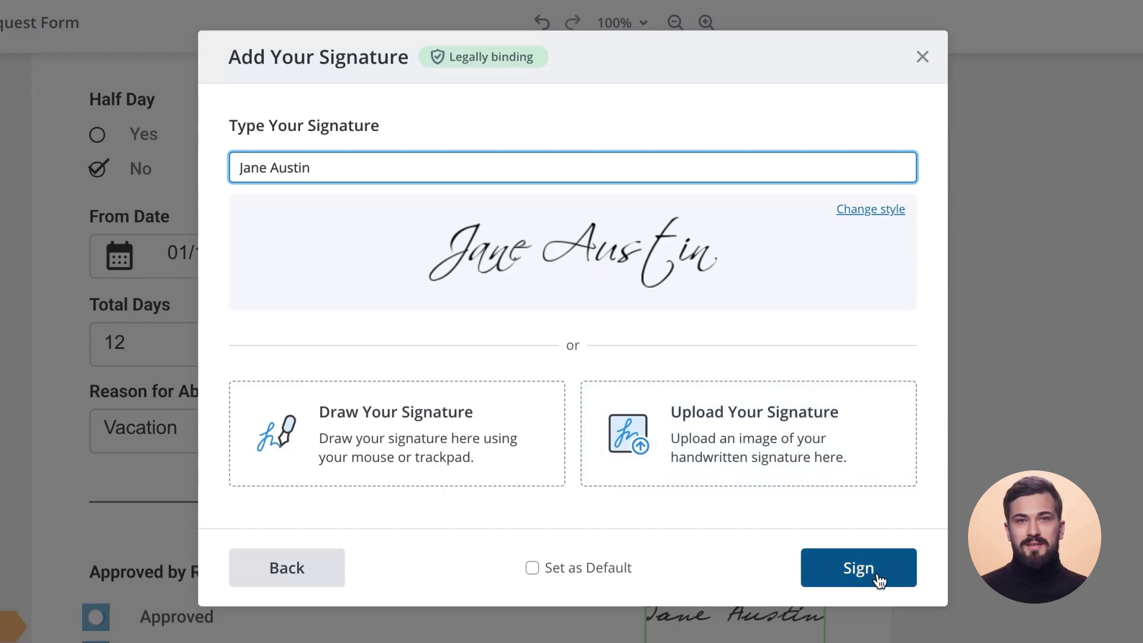
{"action": "left_click", "coordinate": [858, 568]}
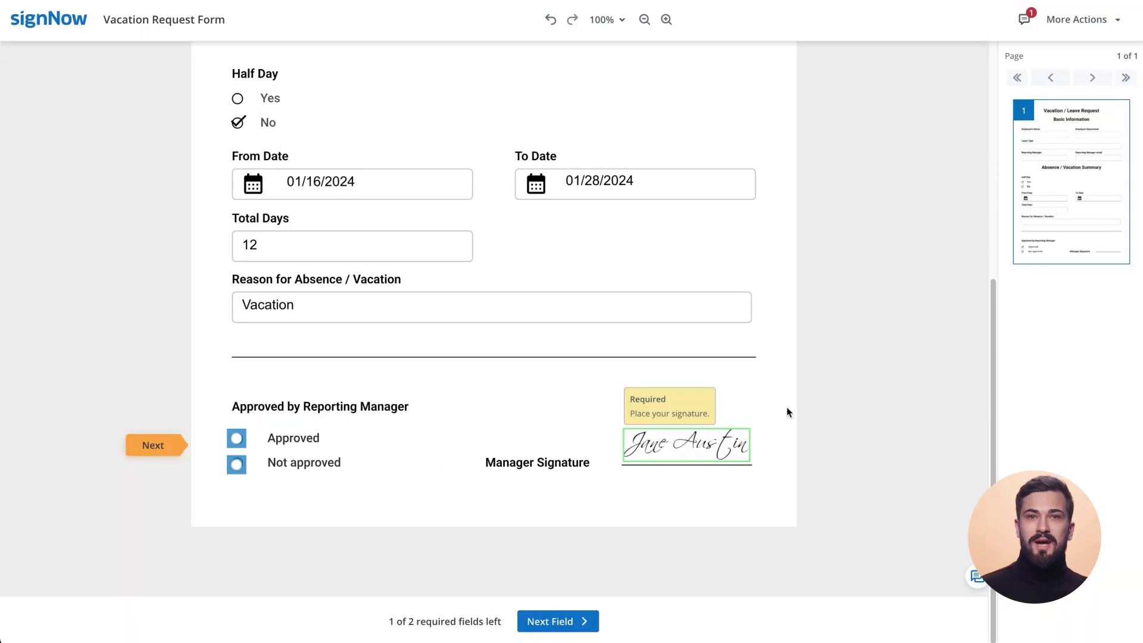
{"action": "left_click", "coordinate": [238, 439]}
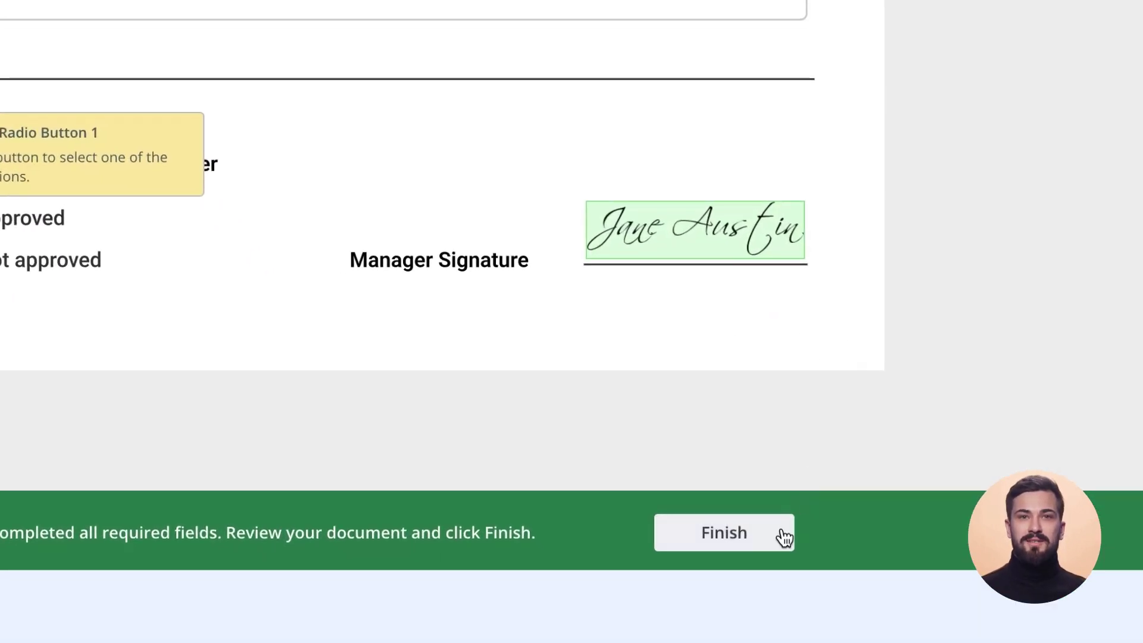
Step: Finish the form, then select the signed Vacation Request Form and review its actions menu
{"action": "left_click", "coordinate": [737, 623]}
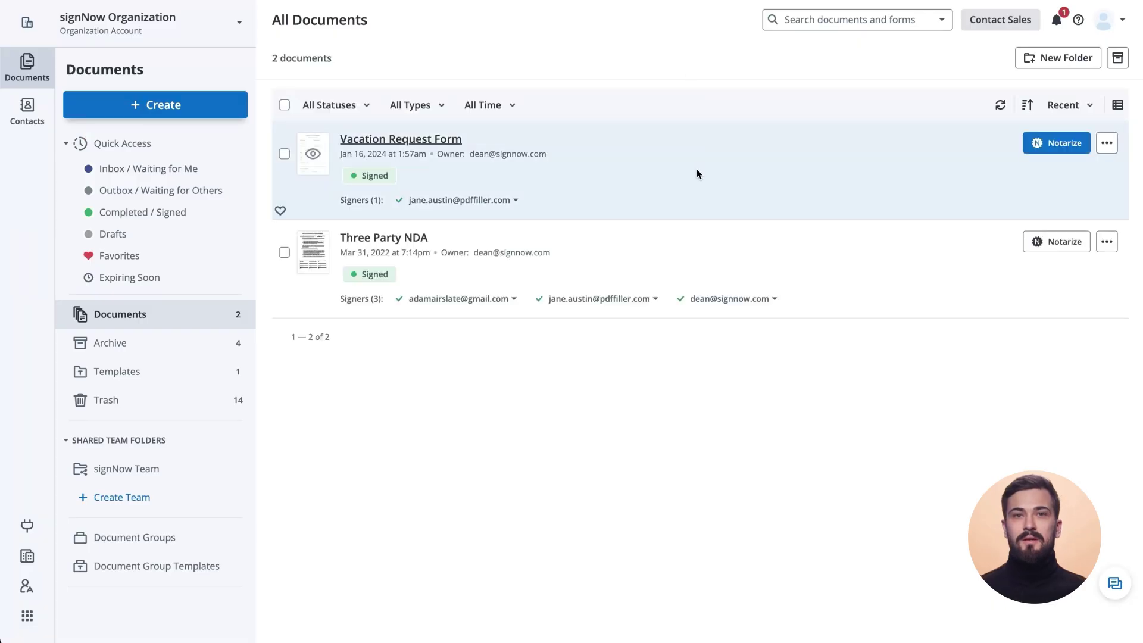
{"action": "left_click", "coordinate": [697, 169]}
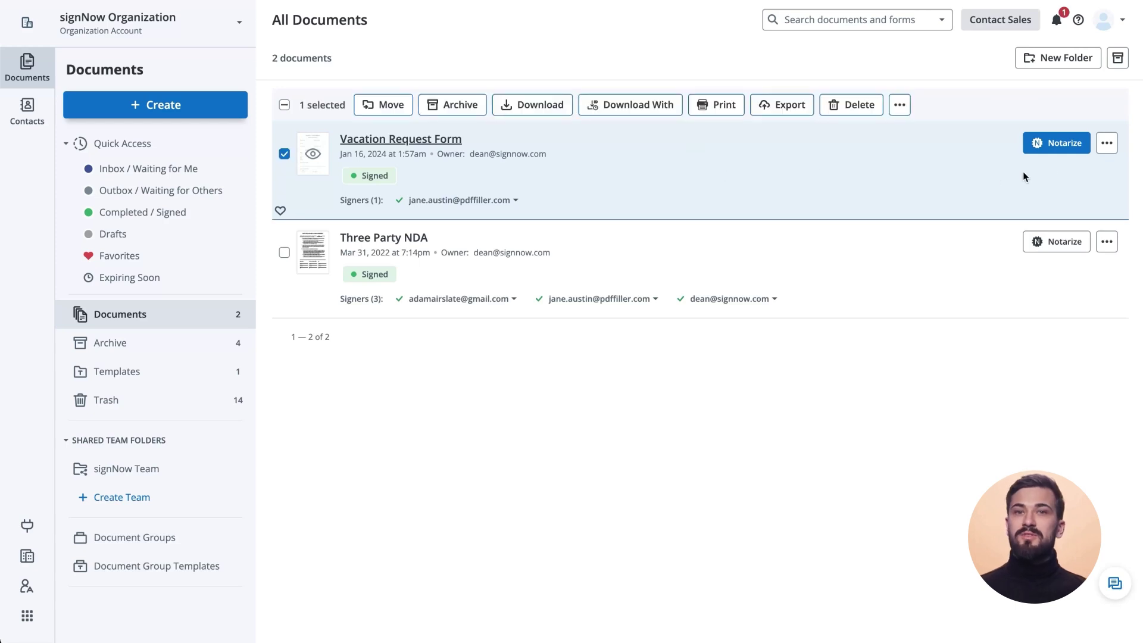
{"action": "left_click", "coordinate": [1108, 149]}
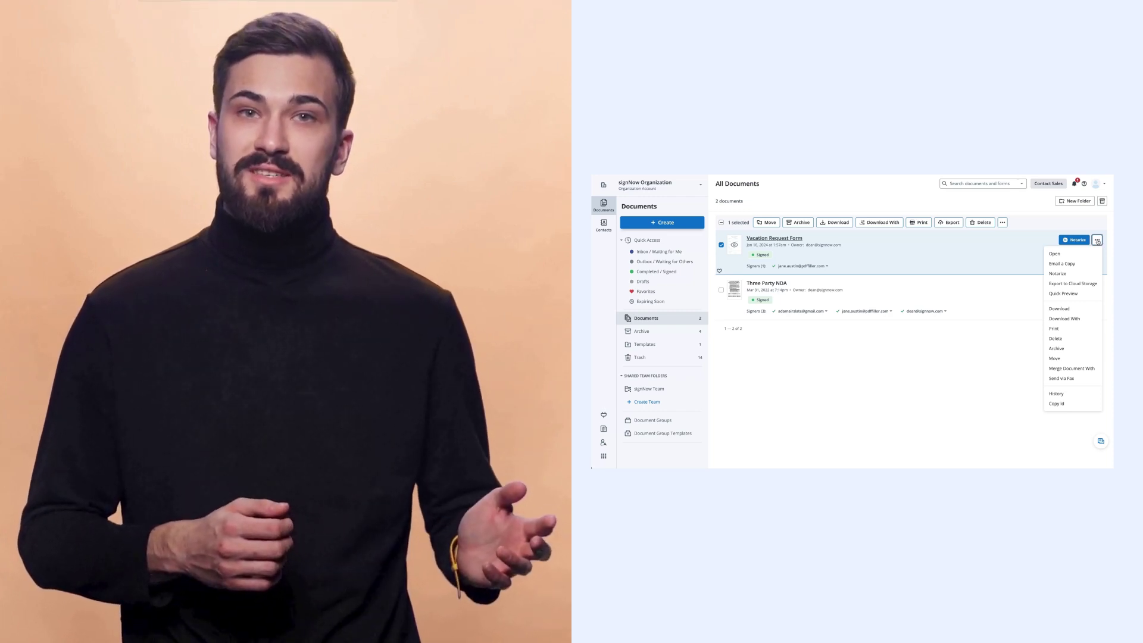
{"action": "left_click", "coordinate": [1096, 242]}
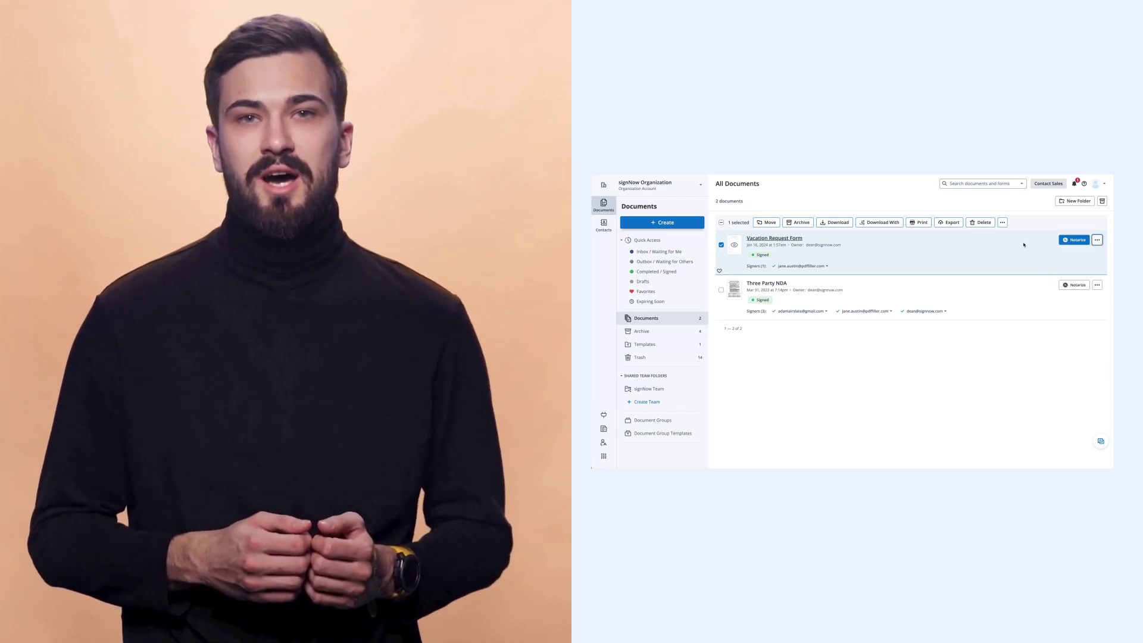